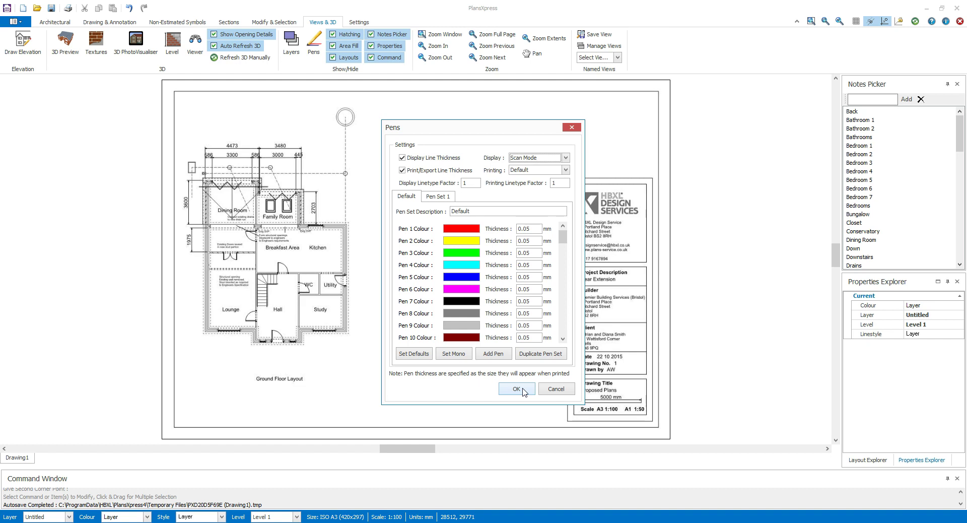
Apply the pen settings with the display set to Scan Mode
click(522, 389)
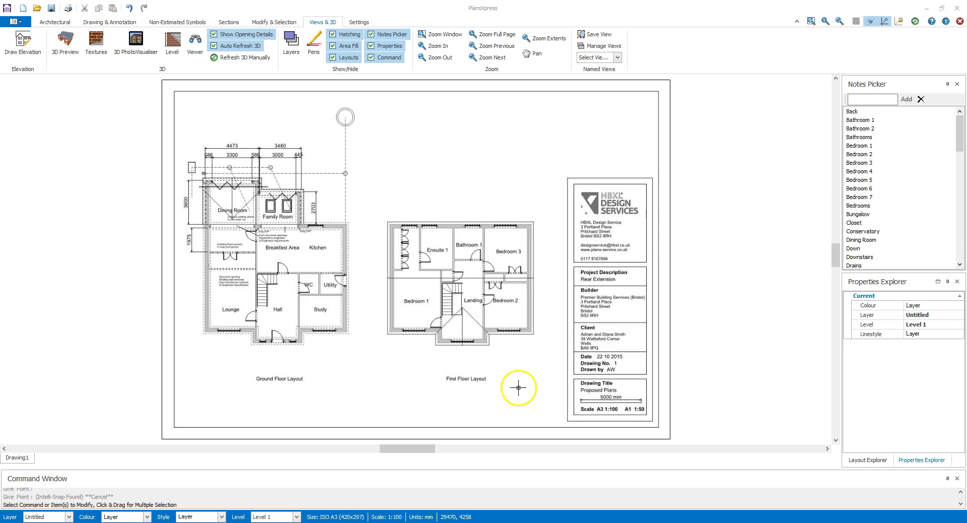
Draw vertical construction lines along the family room's right wall, the wall between both rooms and the dining room's left wall
click(92, 23)
click(304, 46)
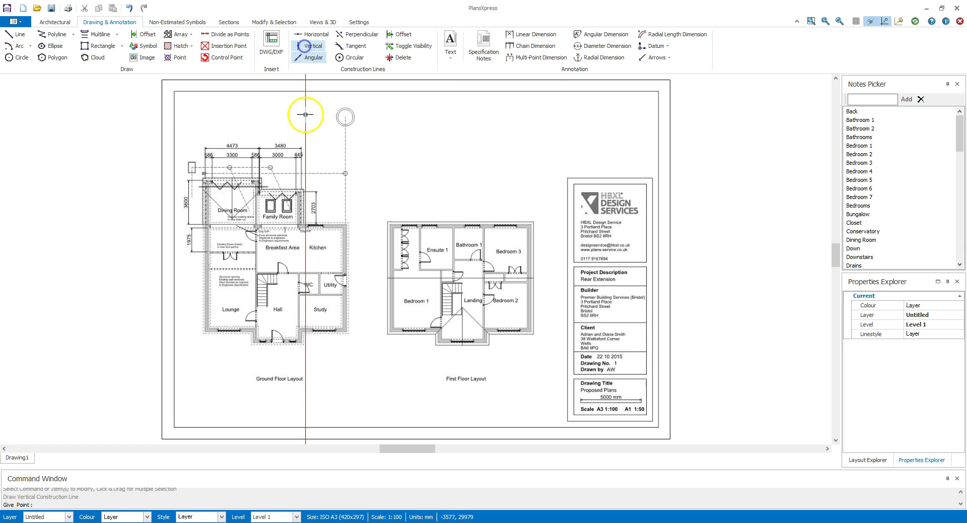
scroll(257, 187, up, 5)
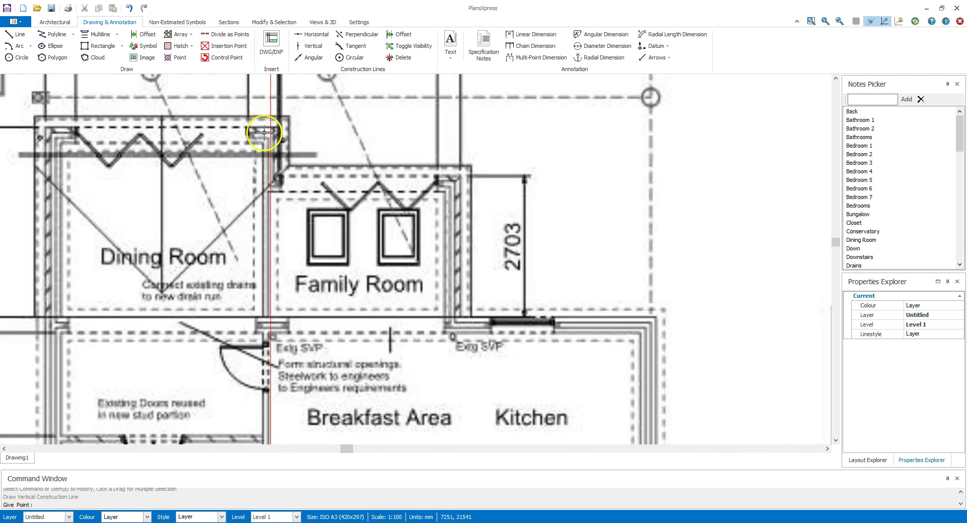
click(460, 206)
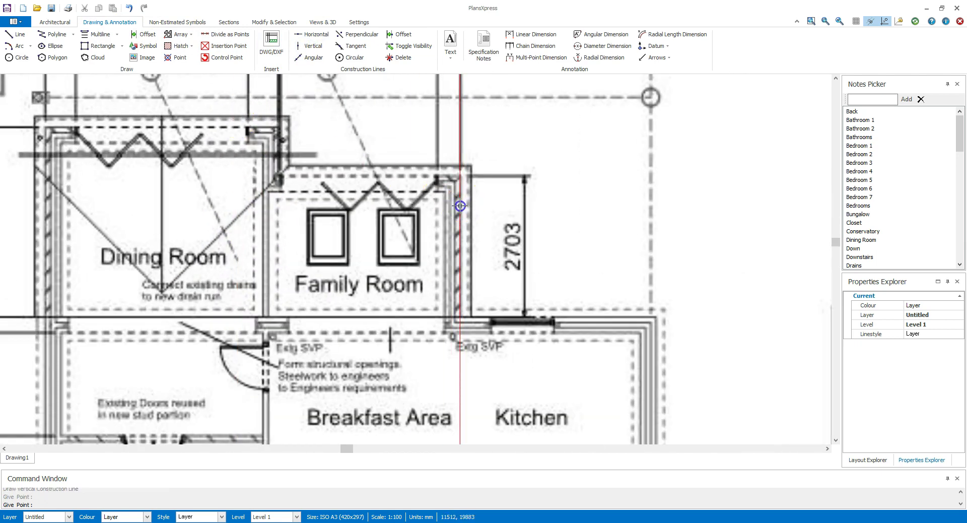
click(279, 147)
click(45, 161)
Draw horizontal construction lines along the house's existing rear wall and the rear walls of the family room and dining room
click(312, 34)
click(617, 317)
click(391, 165)
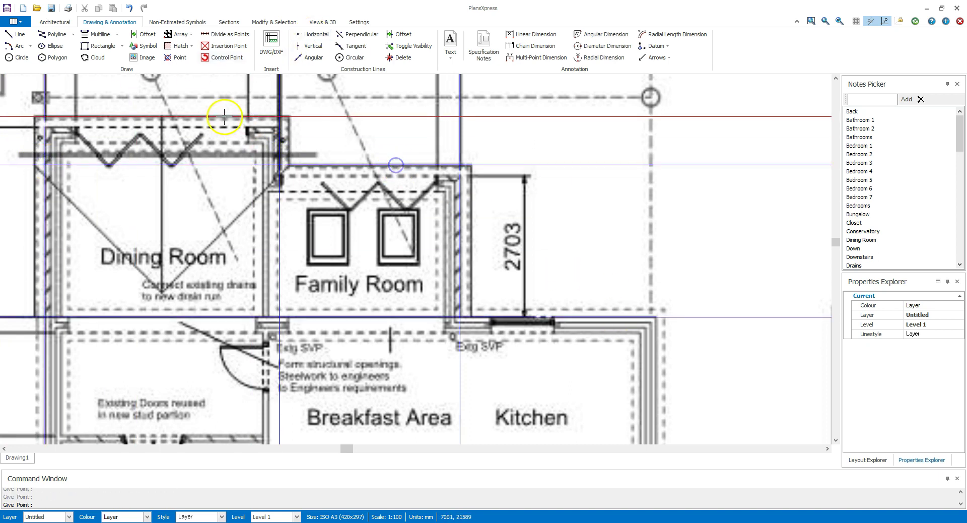
click(216, 126)
key(Escape)
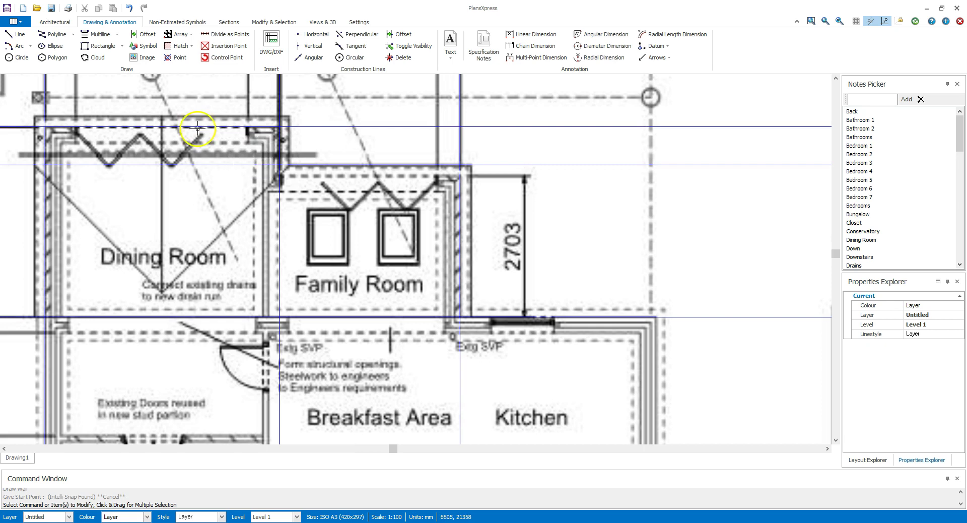
Set up a brick and block ground floor cavity wall for 2.400 high floor to joist height (Single storey), keeping the default details
click(44, 23)
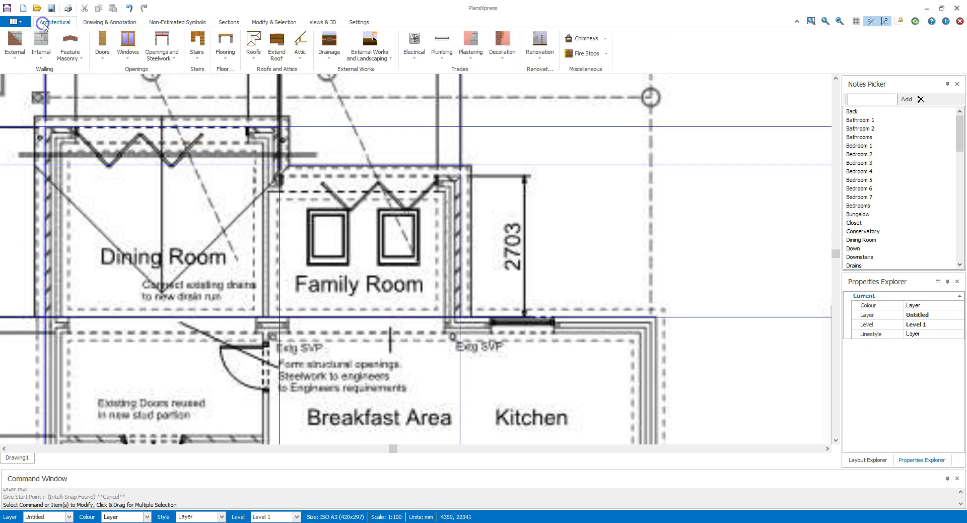
click(16, 62)
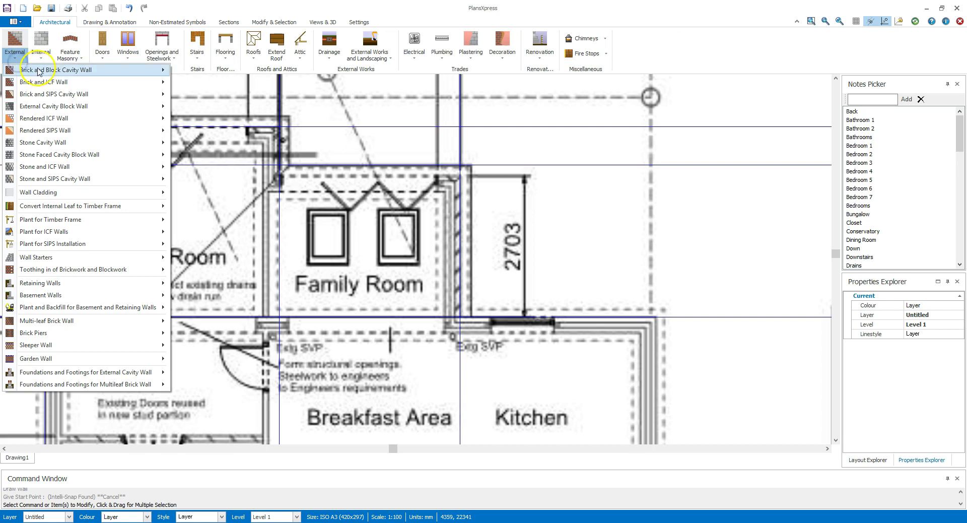
mouse_move(76, 70)
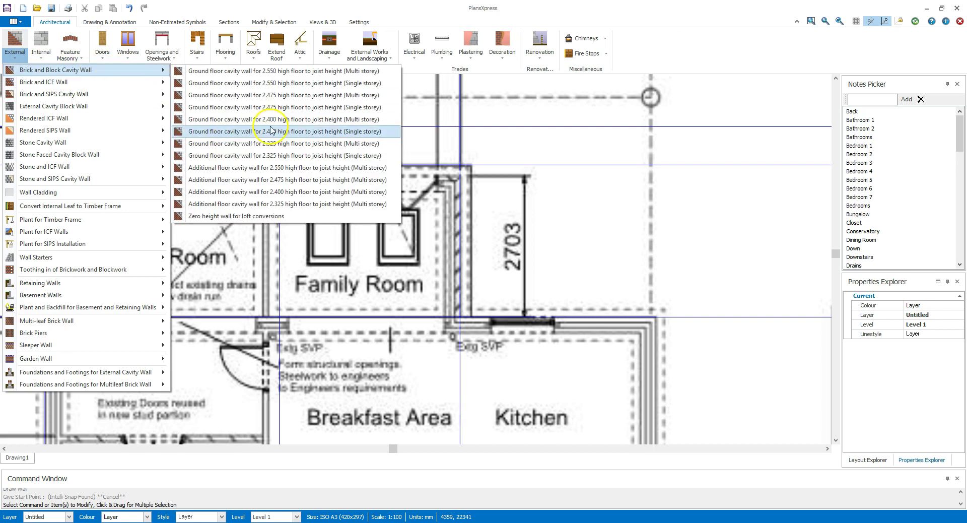
click(321, 135)
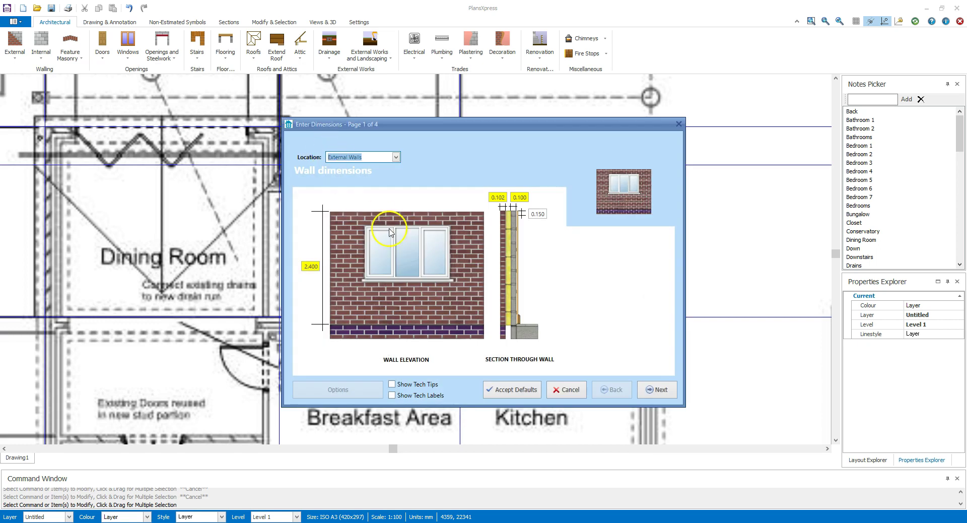
click(660, 389)
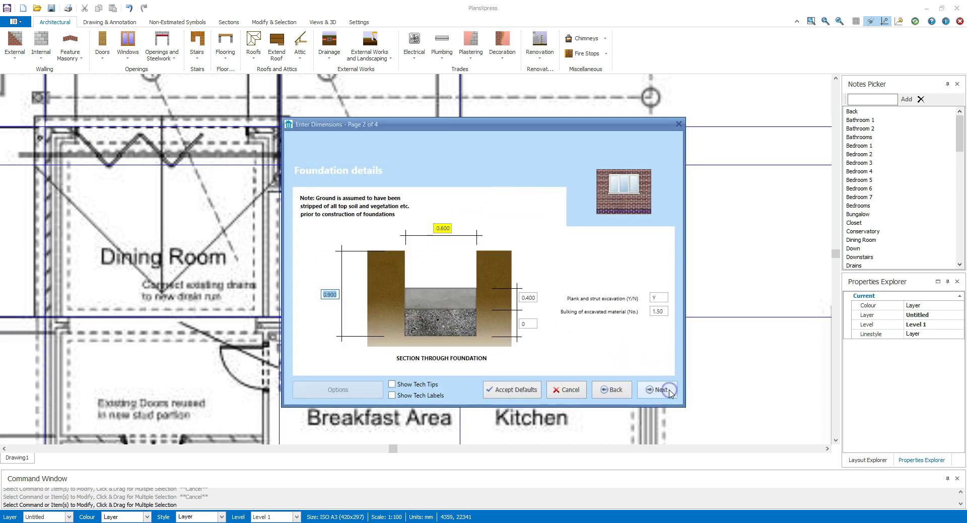
click(669, 391)
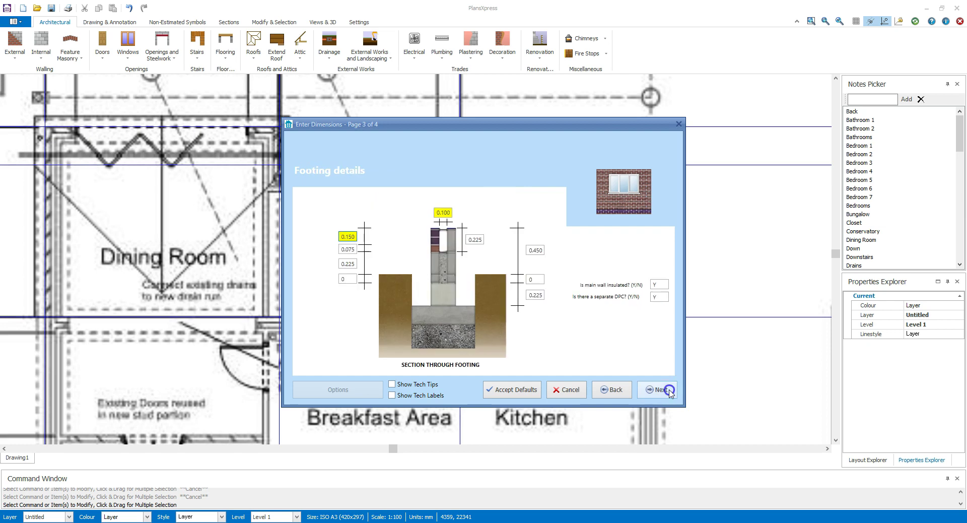
click(669, 391)
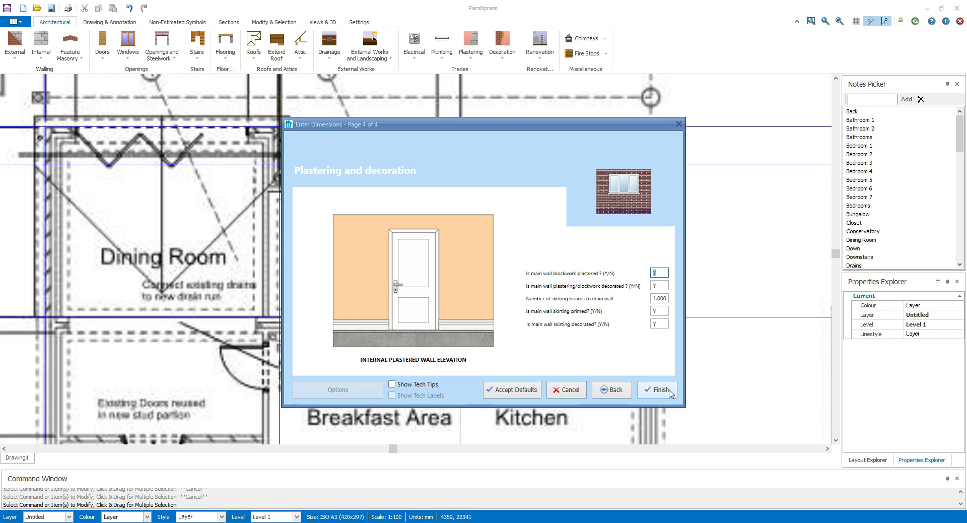
click(671, 392)
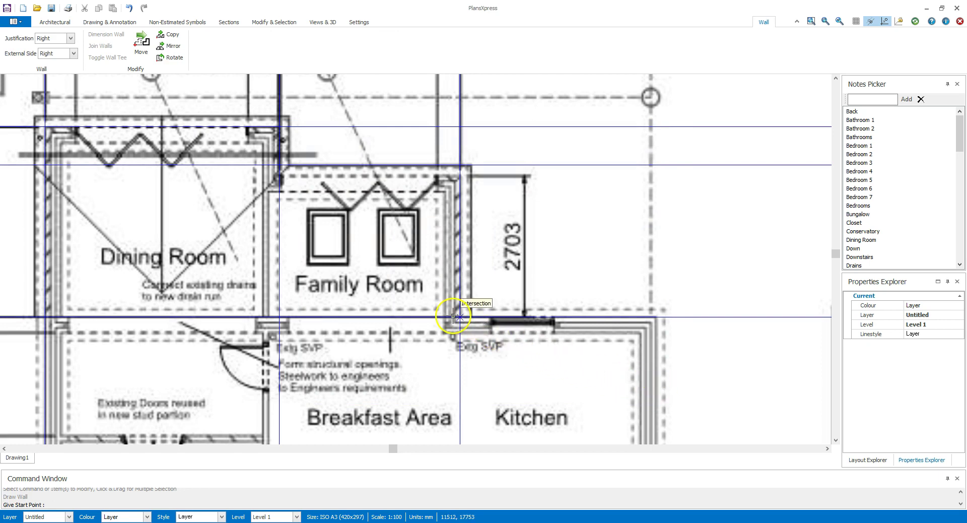
Draw the external wall around the family room and dining room through the construction line intersections, starting and ending at the existing house wall
click(460, 318)
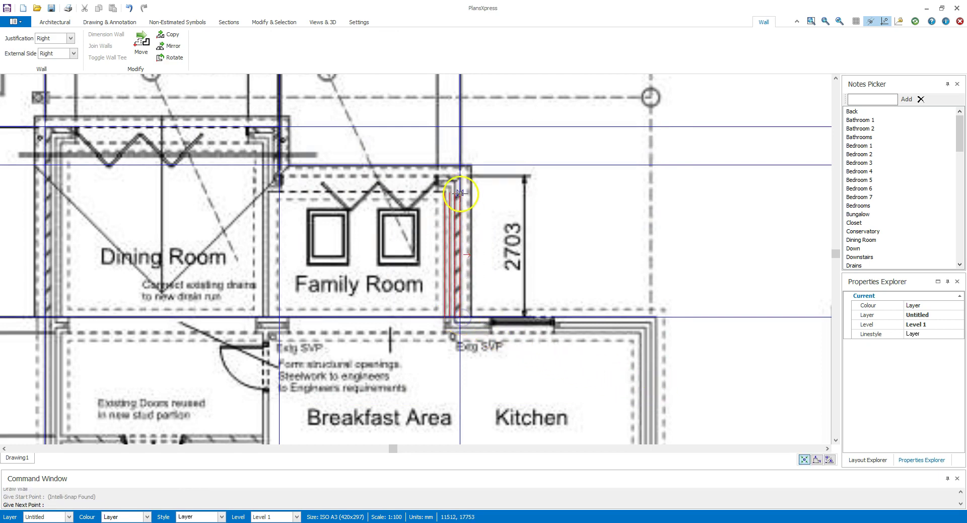
click(459, 166)
click(279, 165)
click(279, 126)
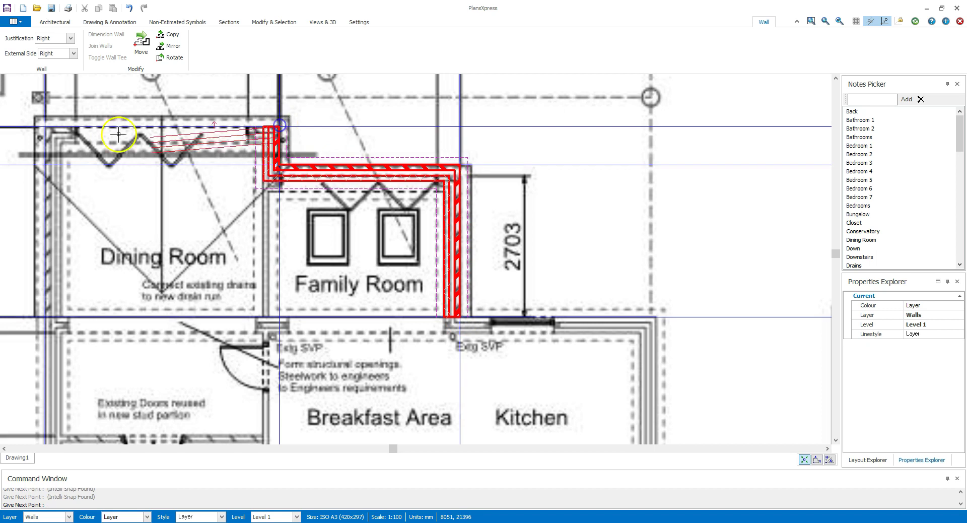
click(45, 125)
click(48, 318)
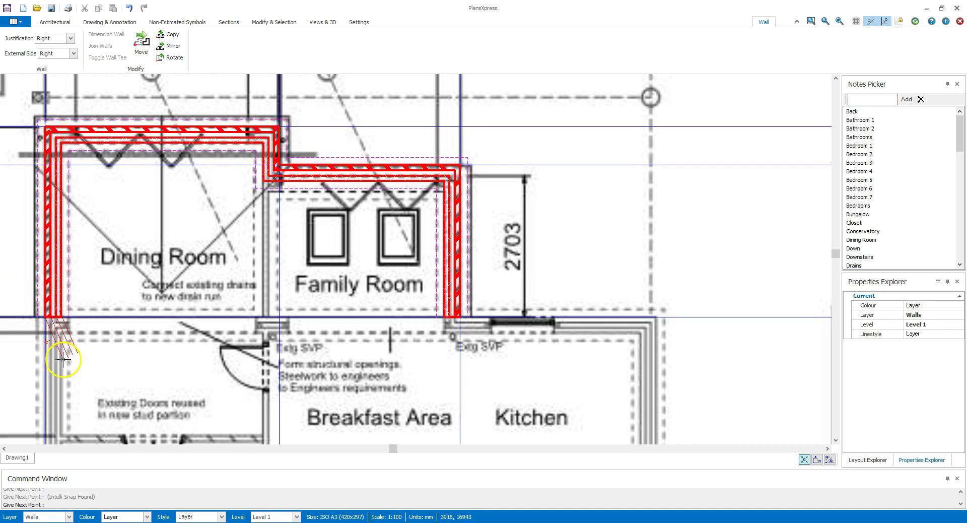
key(Escape)
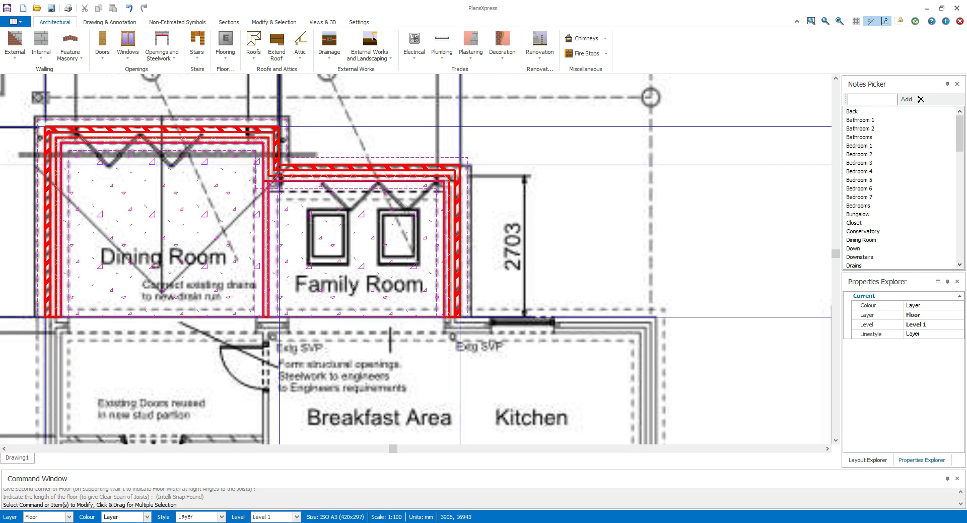
Insert an aluminium Bi-fold 3300x2100 5 Panel door with default details in the middle of the dining room's rear wall, opening outwards
click(104, 55)
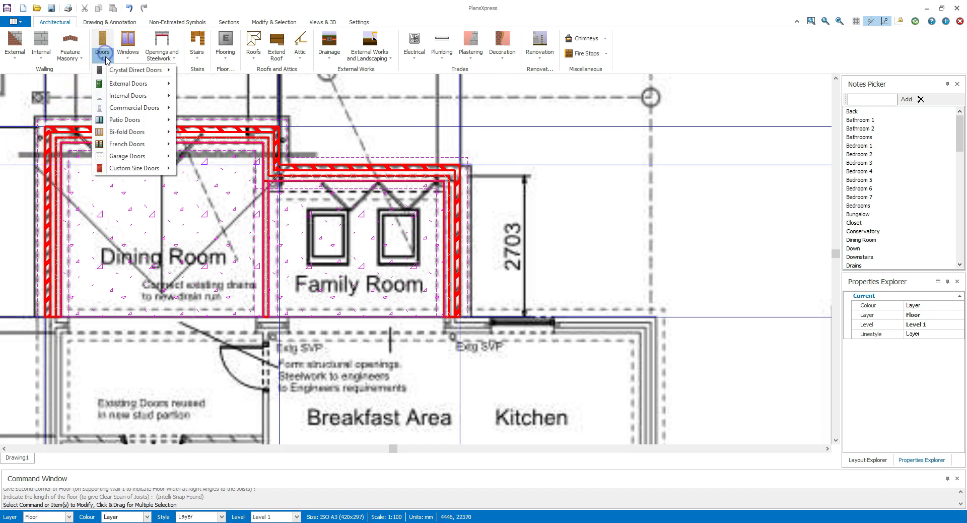
mouse_move(158, 135)
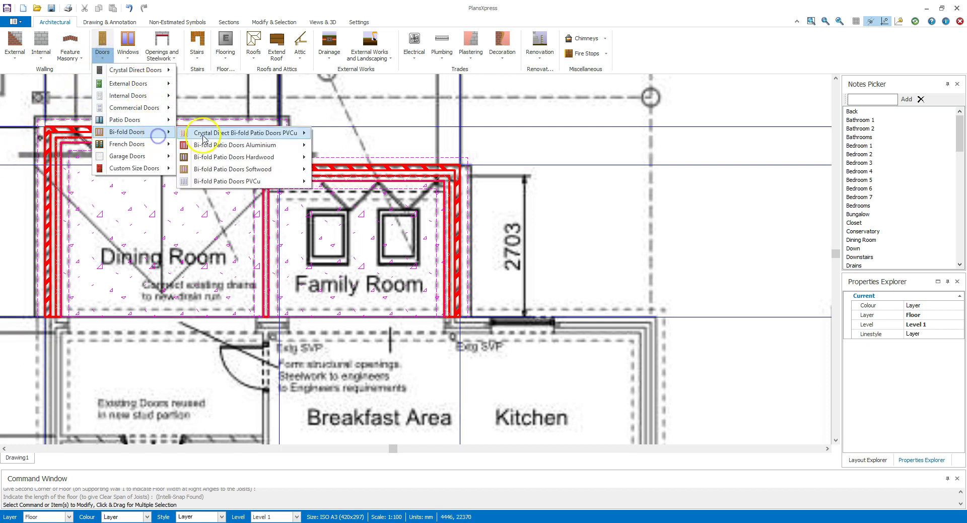
mouse_move(290, 145)
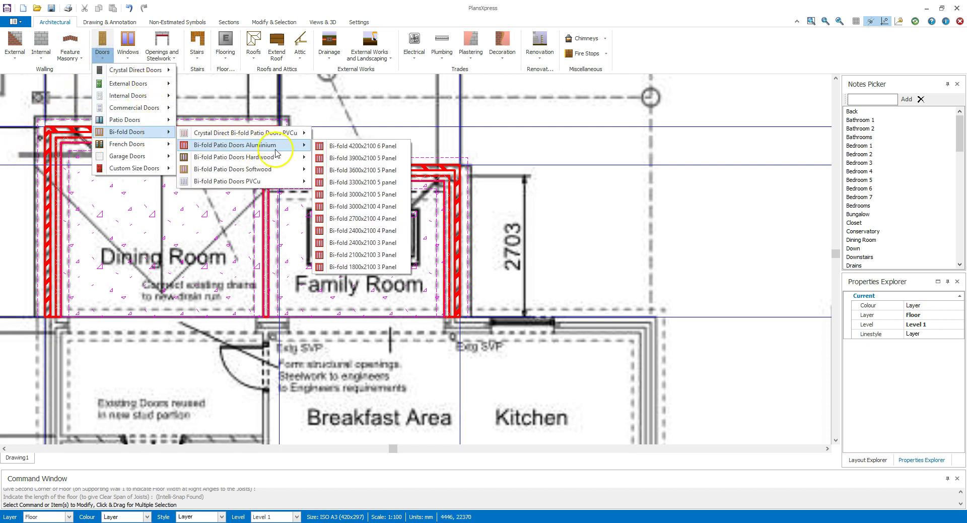
click(387, 183)
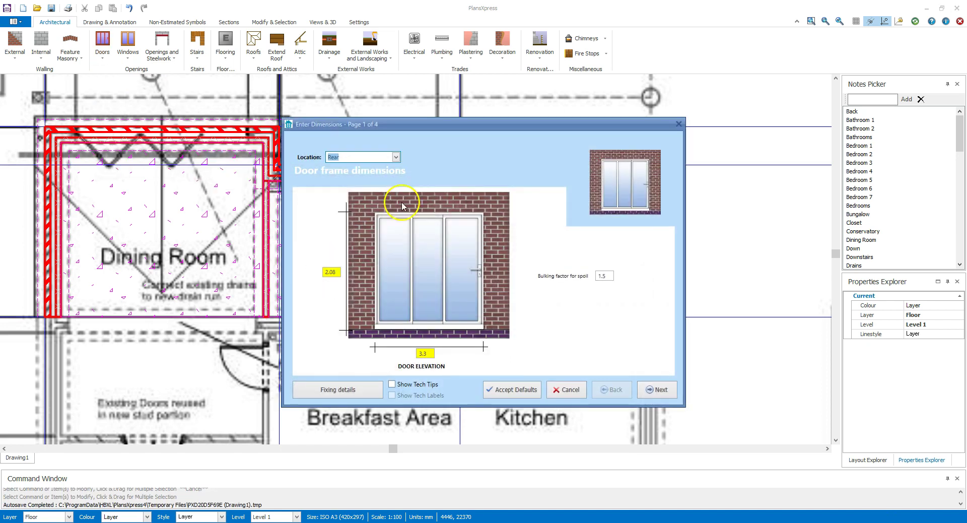
click(661, 390)
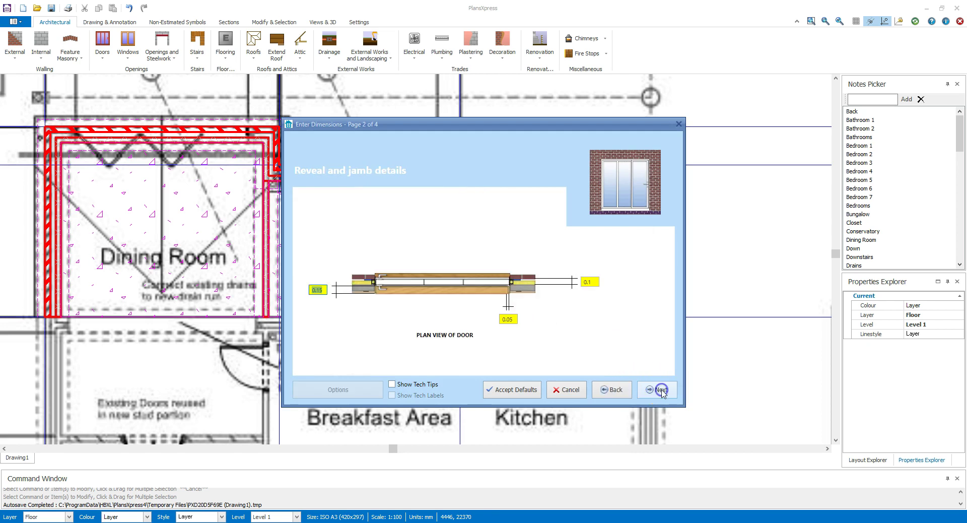
click(661, 390)
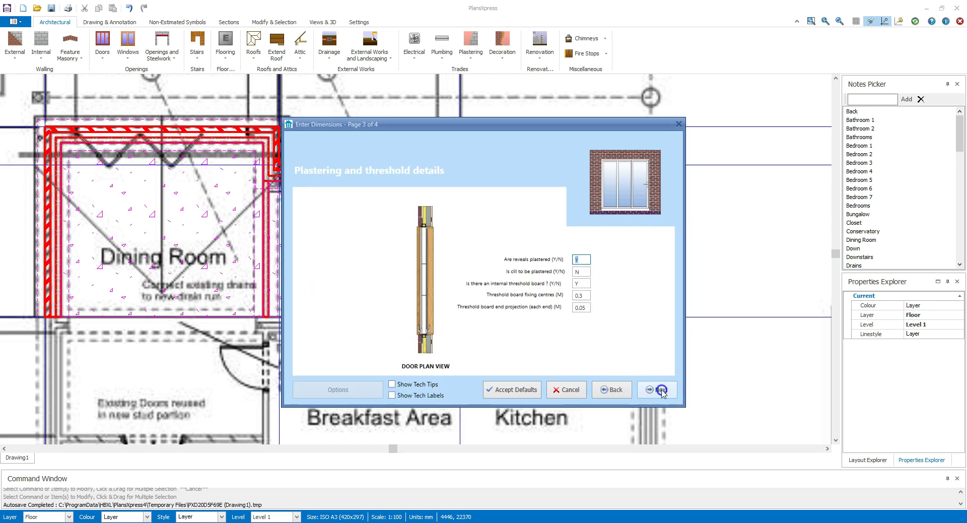
click(661, 390)
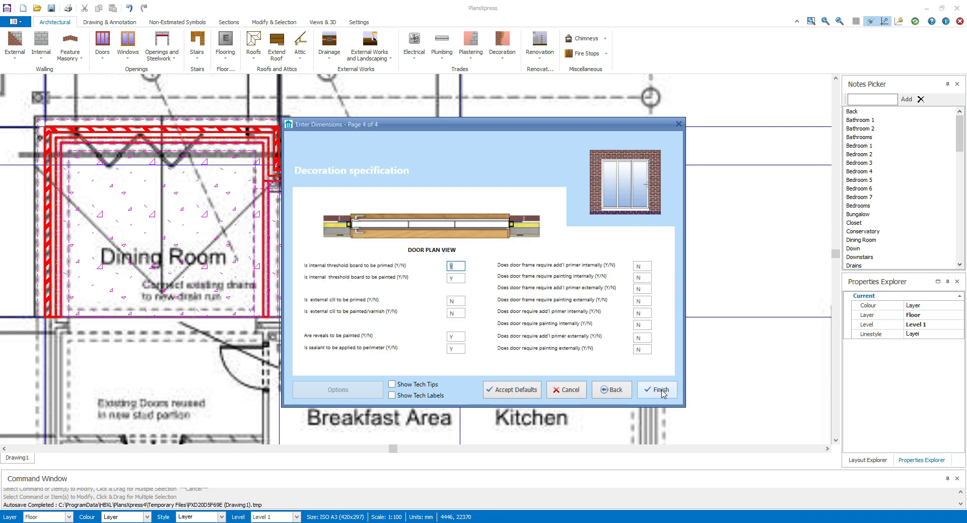
click(661, 390)
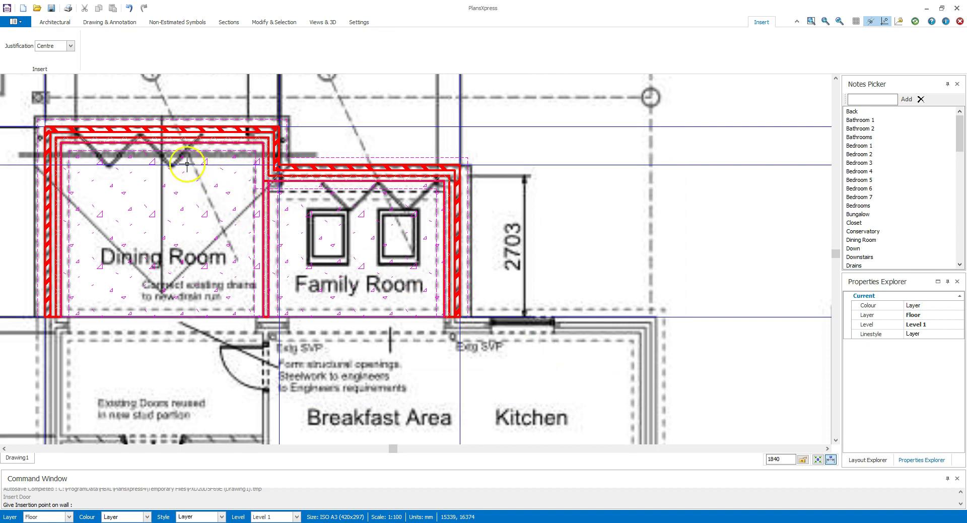
click(160, 143)
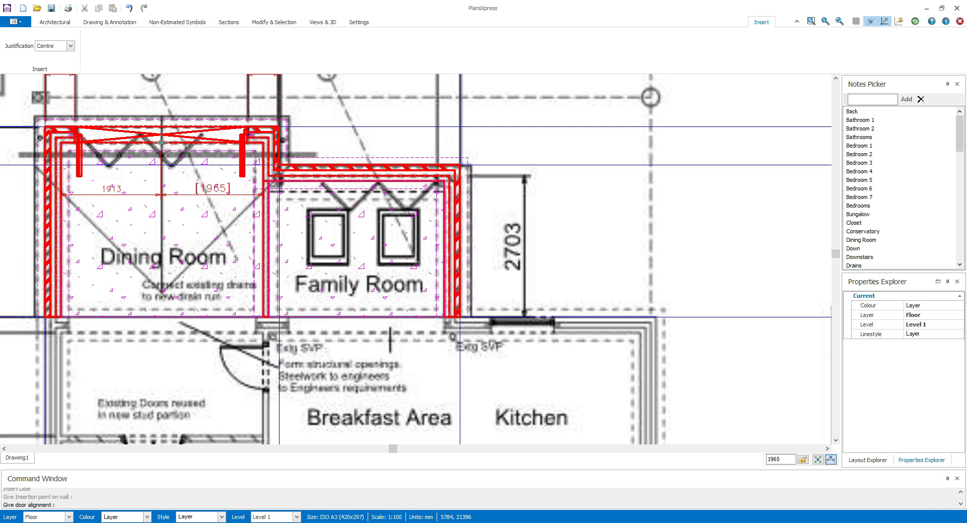
right_click(169, 102)
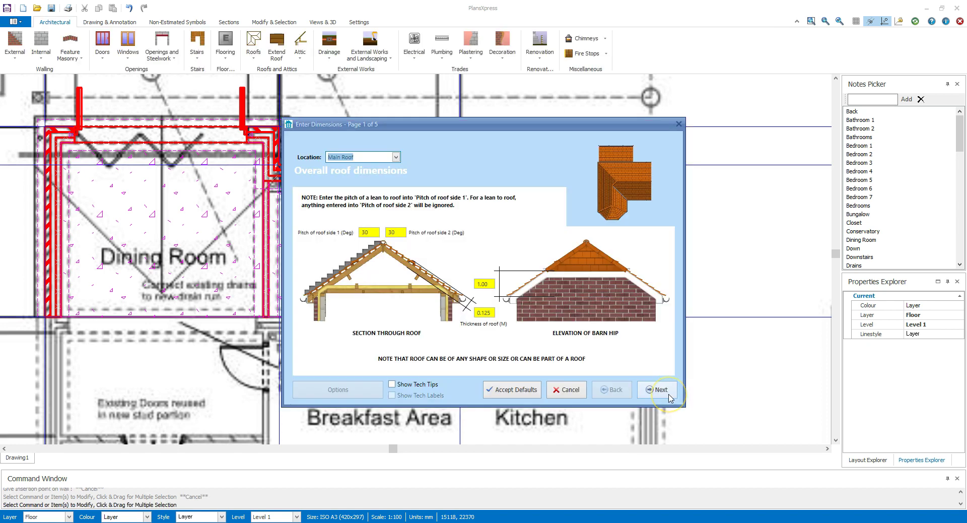
Keep the default main roof dimensions, structure, tiling and insulation details, and choose Lean to Roof as the roof type
click(670, 398)
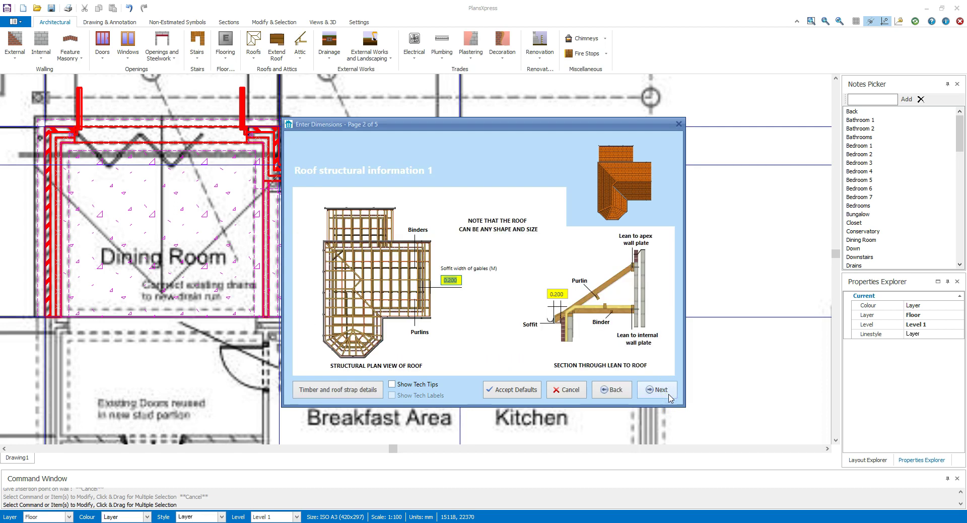
click(670, 398)
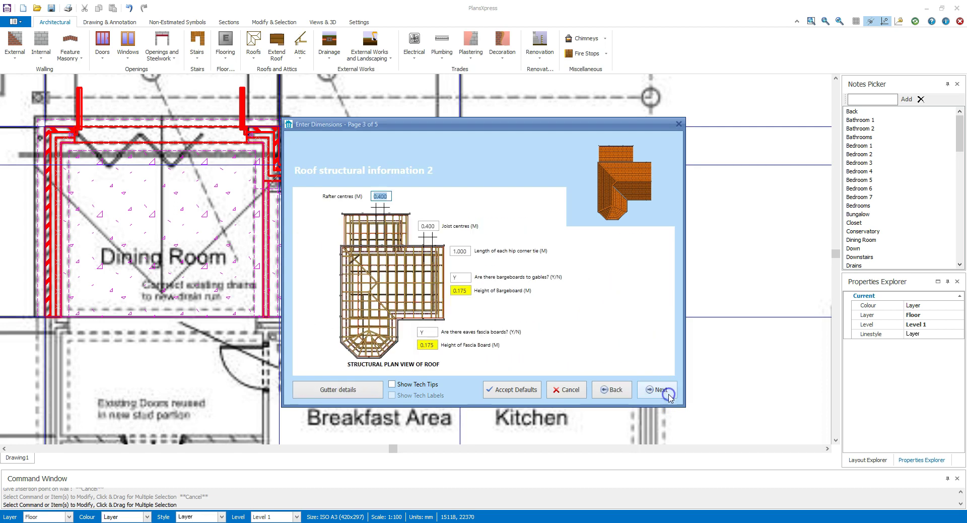
click(670, 398)
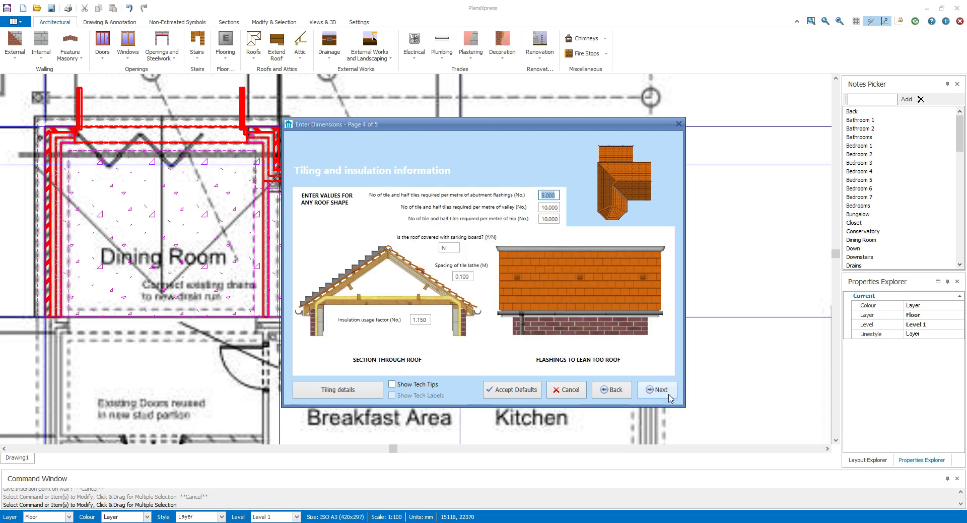
click(670, 398)
click(669, 397)
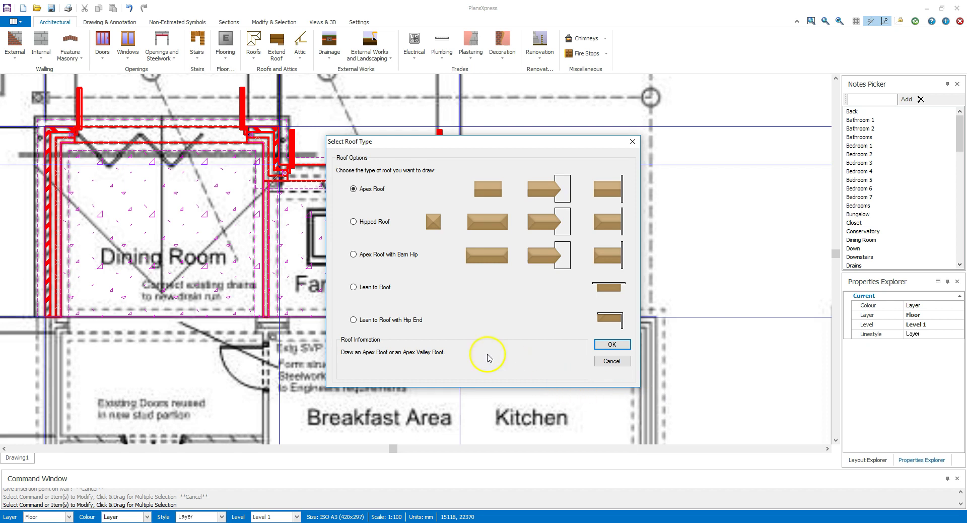
click(366, 289)
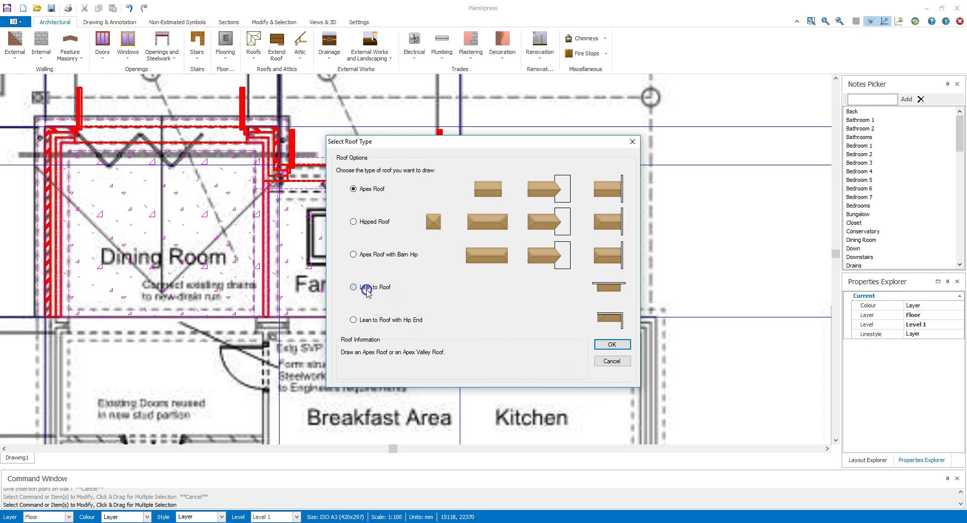
click(611, 344)
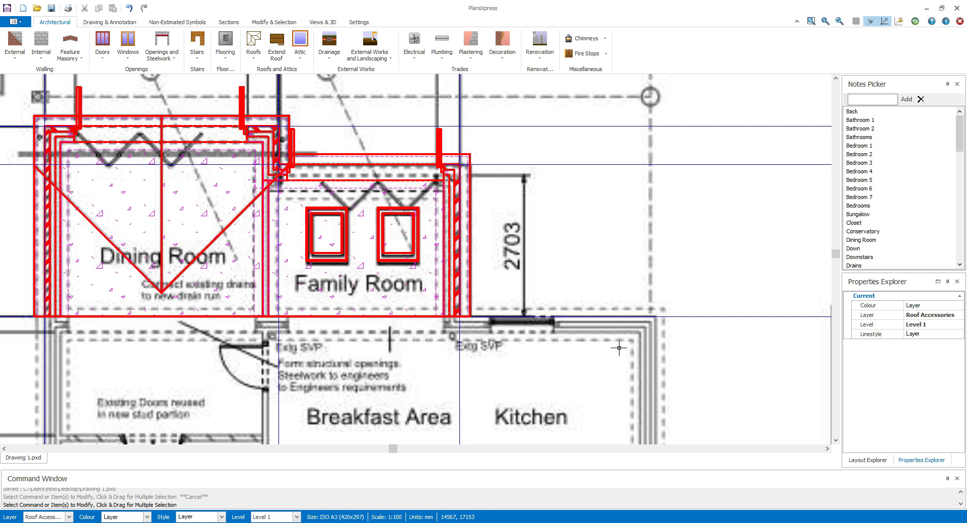
click(585, 333)
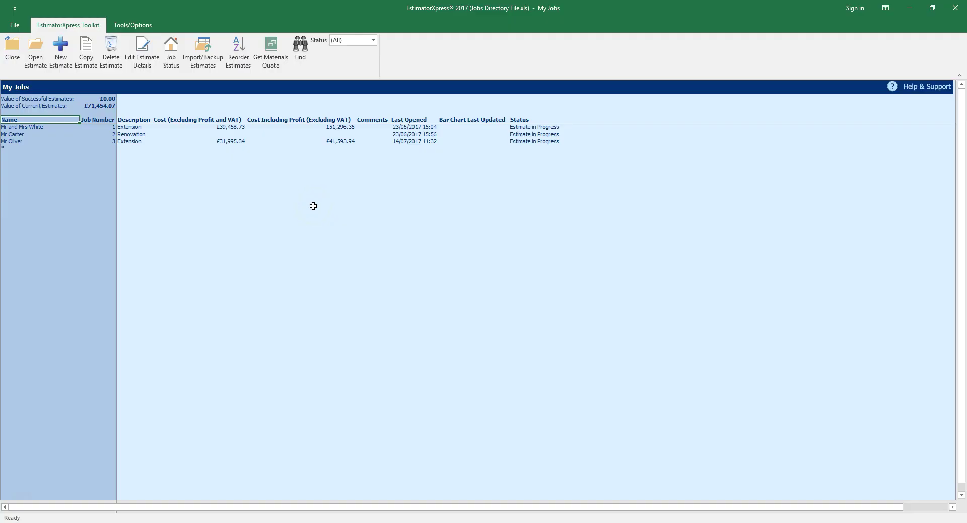
Start a new estimate as a PlansXpress import for Rapid Take-off, using the drawing in the Client Plans folder
click(61, 50)
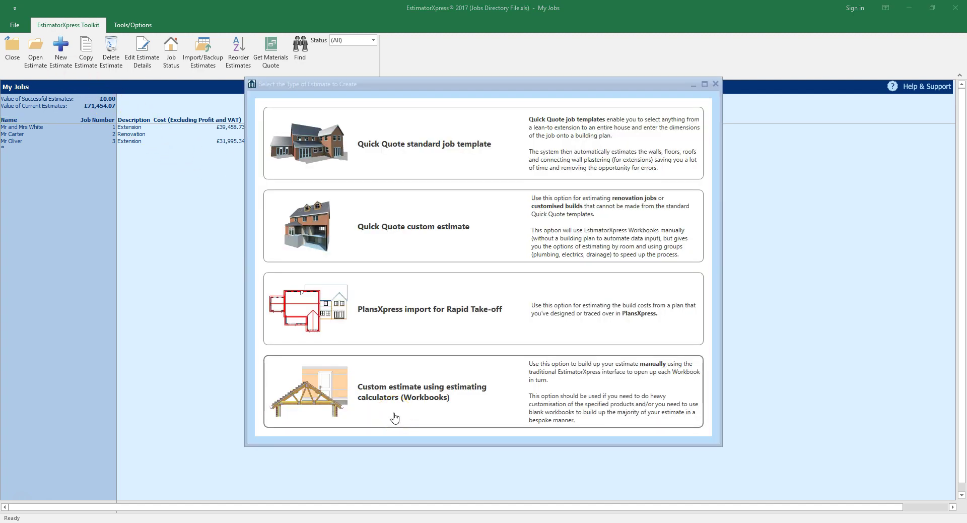
click(408, 333)
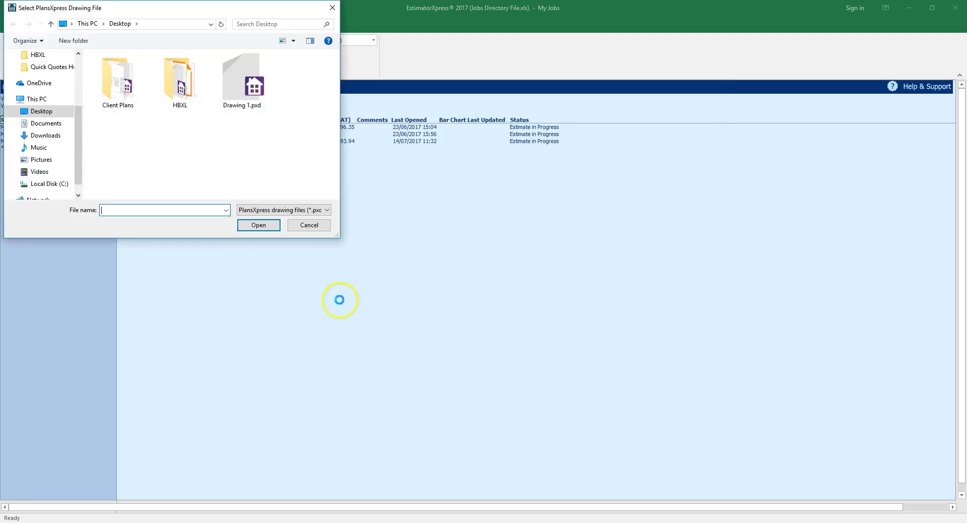
double_click(132, 100)
click(130, 73)
click(272, 226)
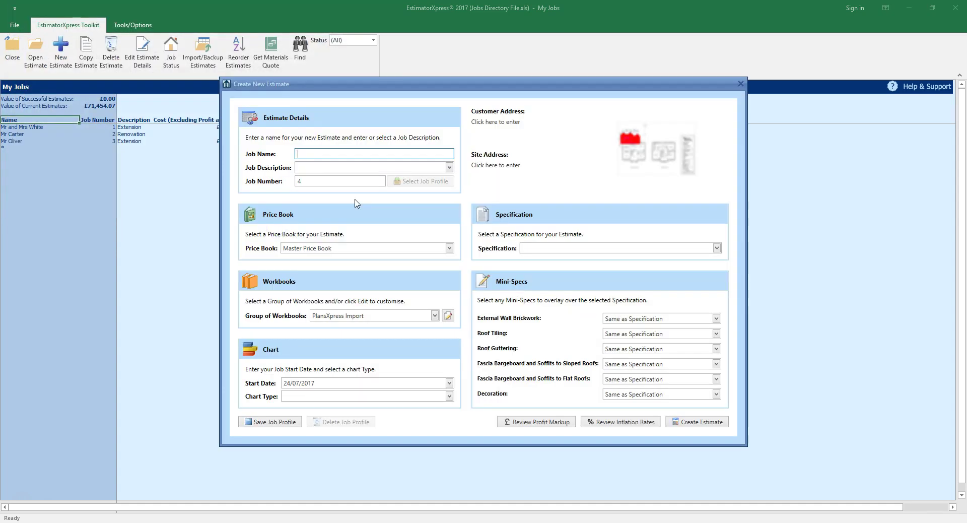
Name the job with the customers' title and surname and set the job description to Extension
text(Mr and Mrs James)
click(388, 168)
click(328, 275)
Fill in the customer's name and address details, and copy them to the site address
click(500, 126)
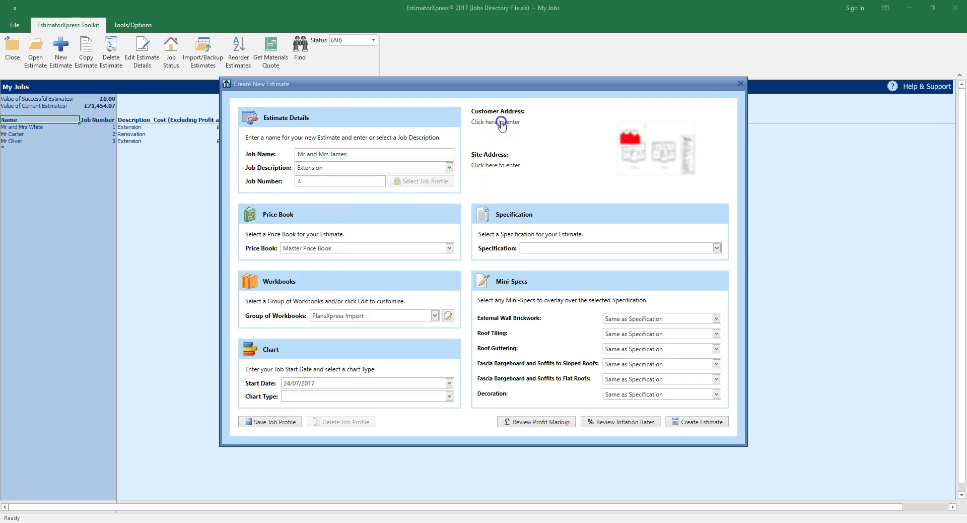
click(488, 194)
text(Mr and Mrs James)
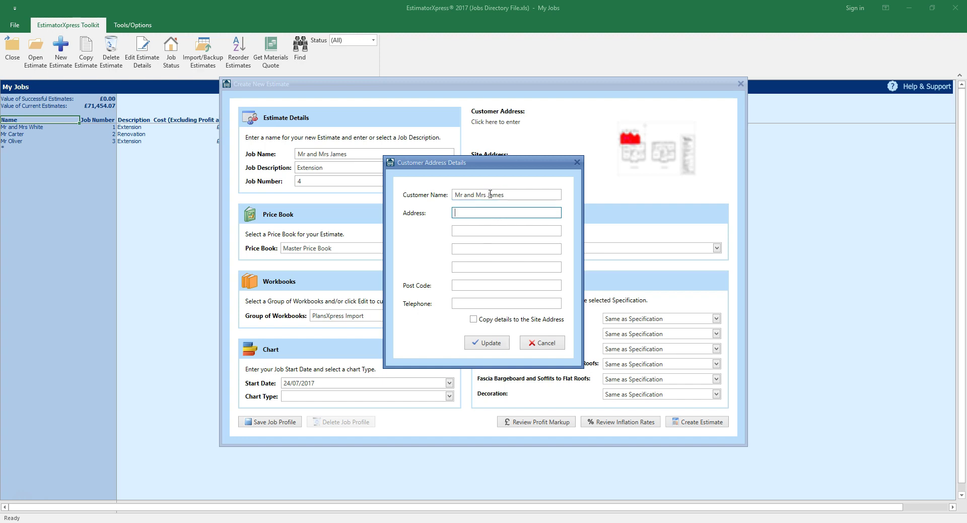
click(487, 343)
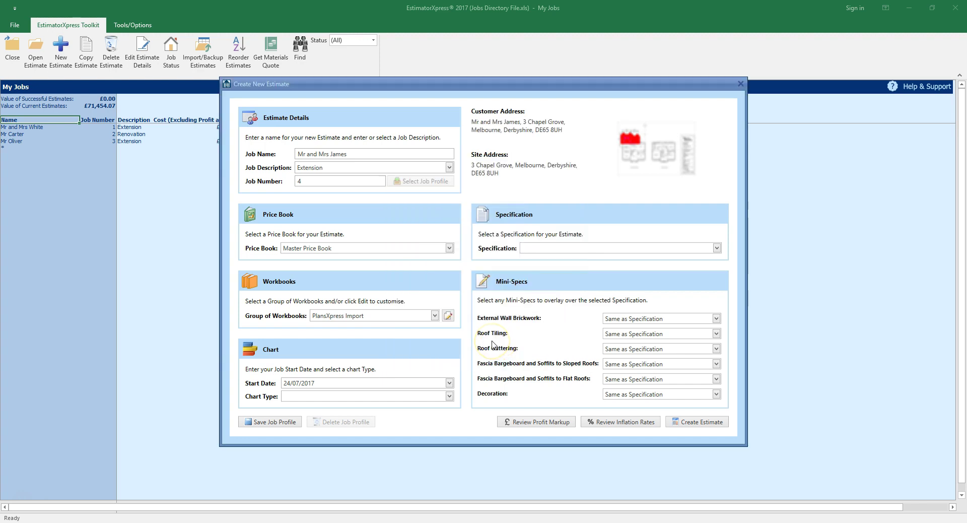
Keep Master Price Book as the price book and PlansXpress Import as the group of workbooks
click(449, 248)
click(449, 250)
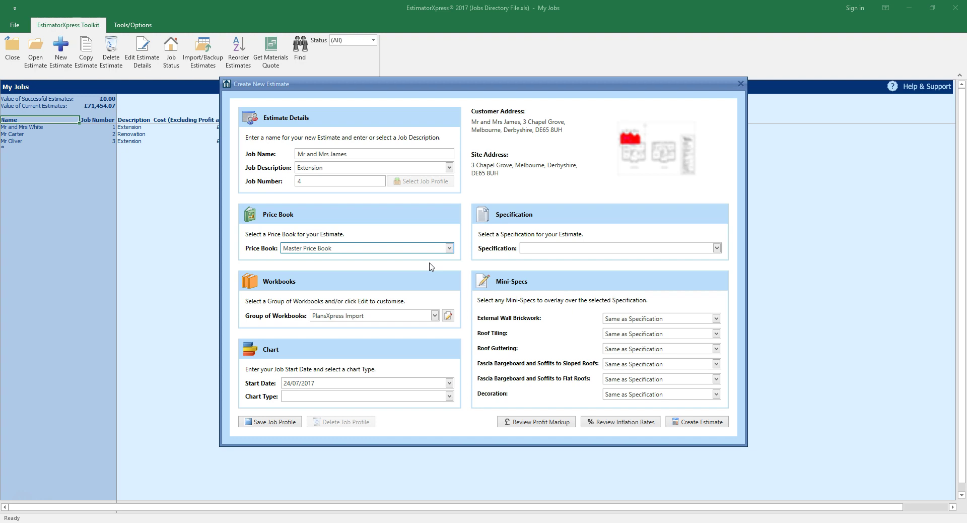
click(435, 316)
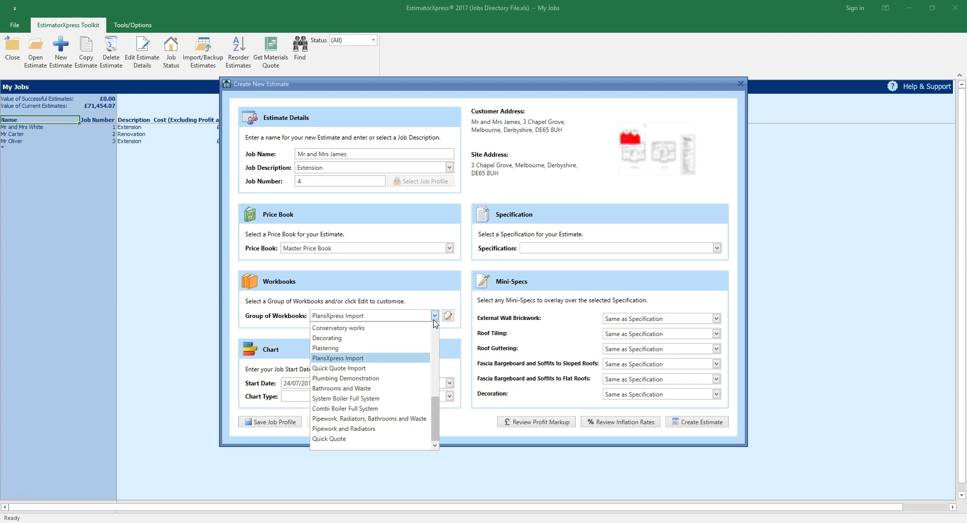
click(408, 358)
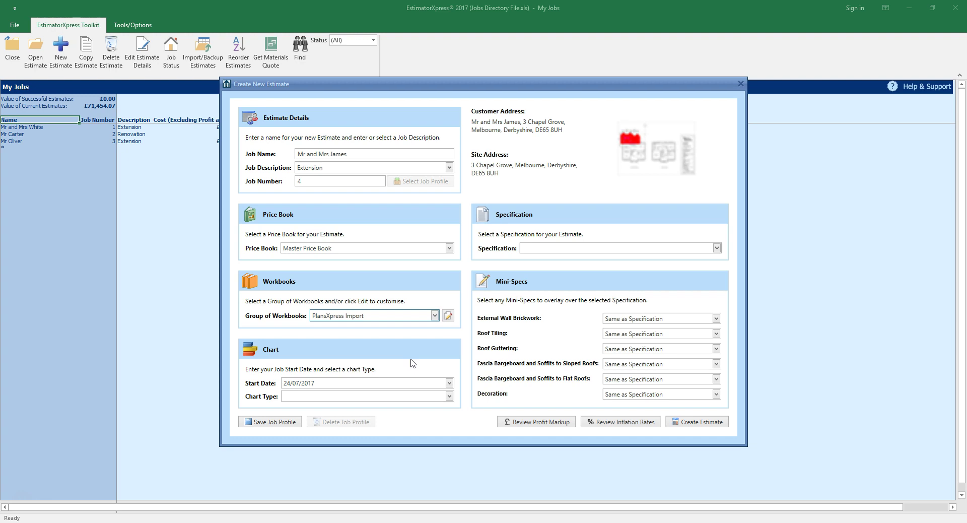
Set the job start date to 31/07/2017 and the chart type to Large Extension
click(449, 383)
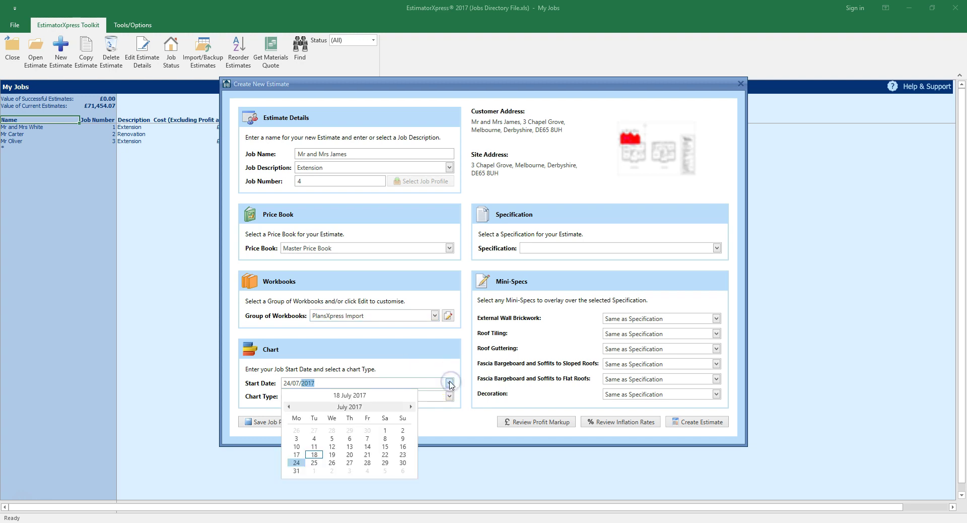
click(296, 470)
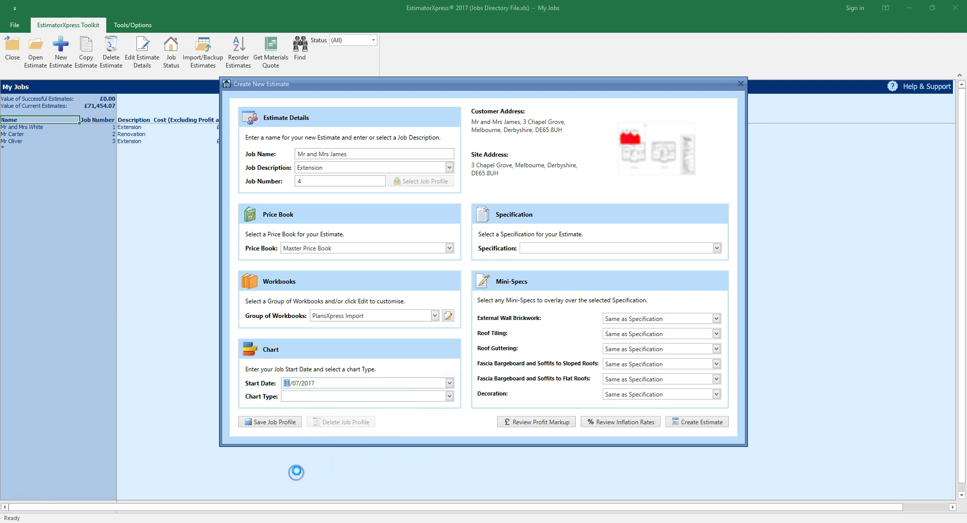
click(397, 396)
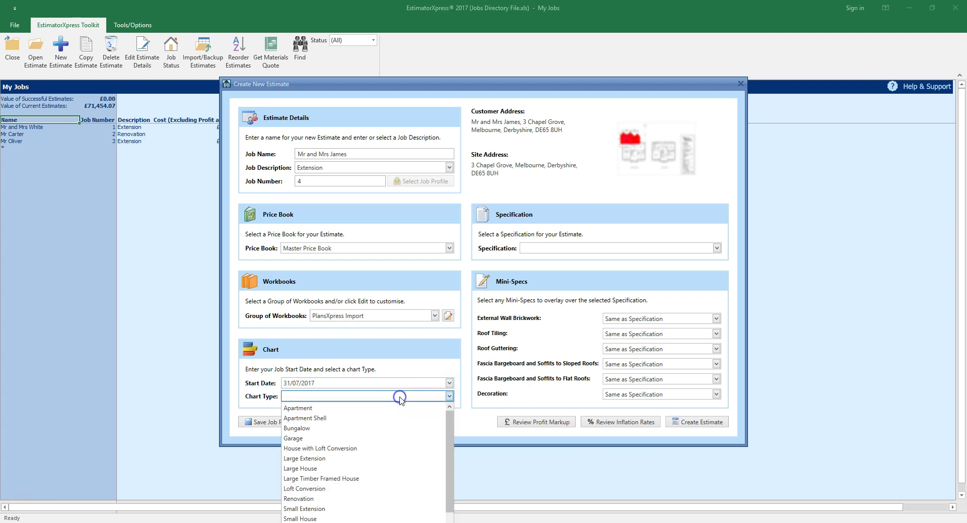
click(367, 458)
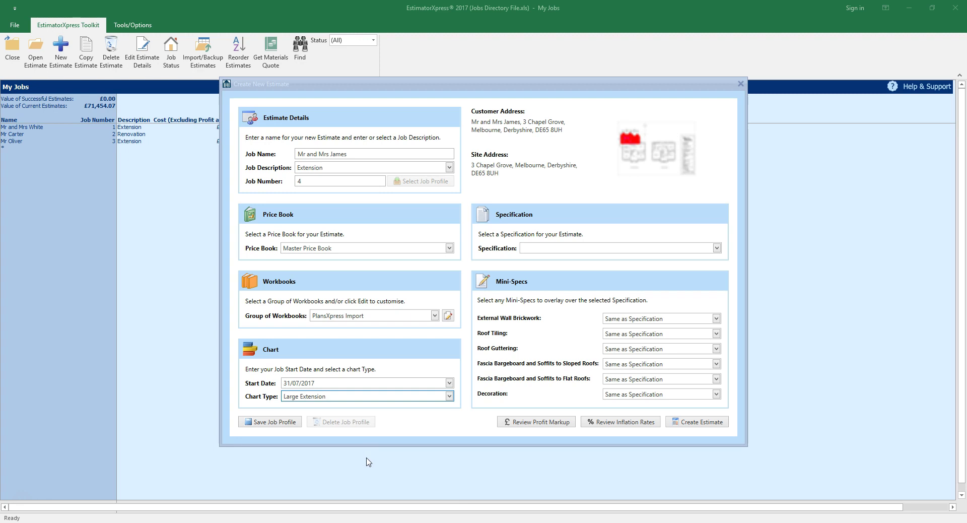
Choose Extension Specification as the specification for the estimate
click(717, 248)
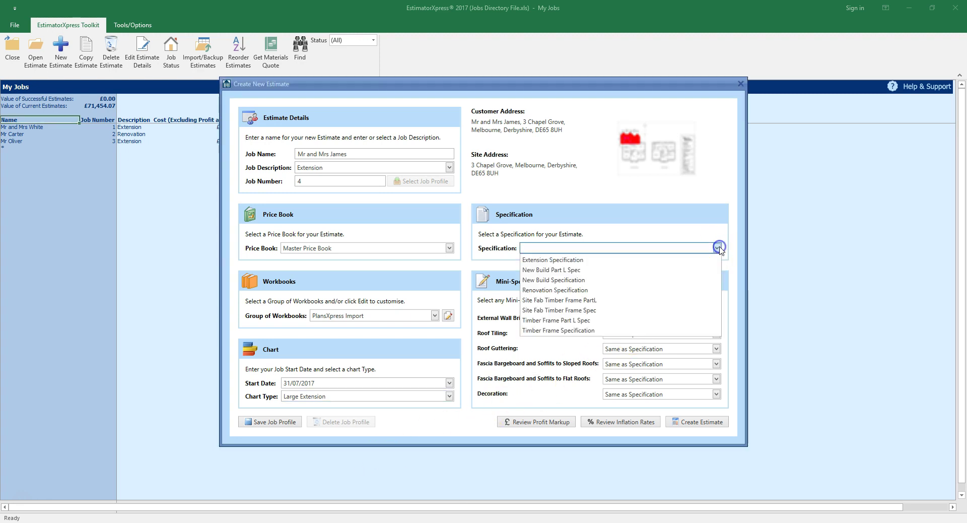
click(688, 259)
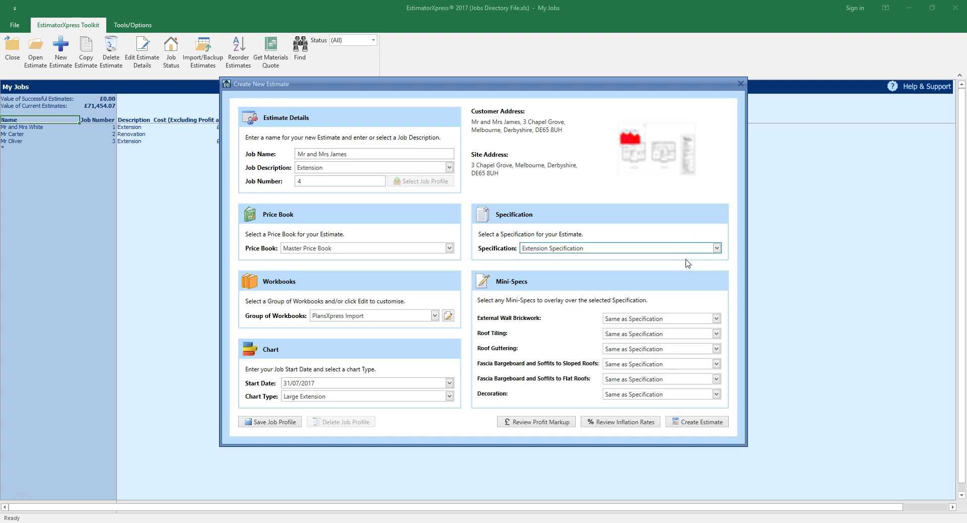
click(688, 273)
Set the mini-specs to 70p Facing Brick for Extension or Renovation for external brickwork and Pantile for Extension or Renovation for roof tiling
click(716, 319)
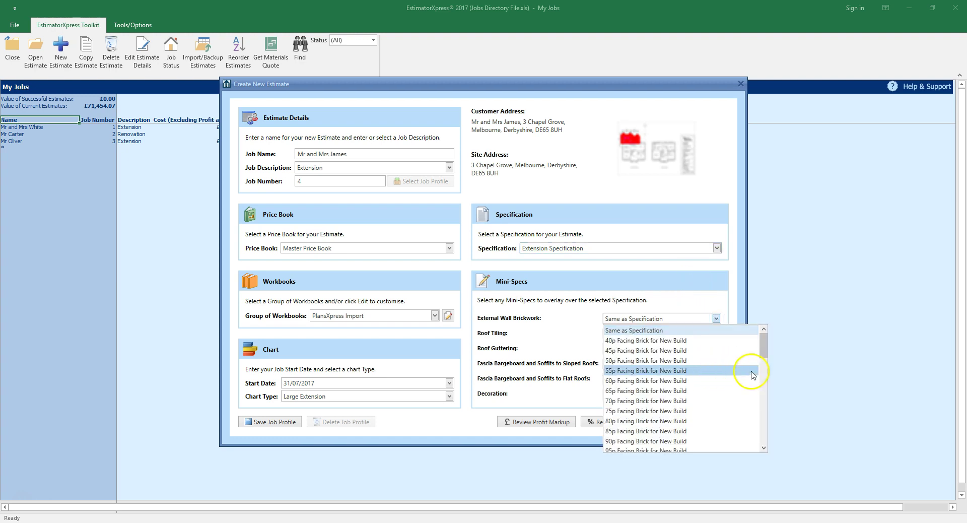
drag(764, 347, 760, 371)
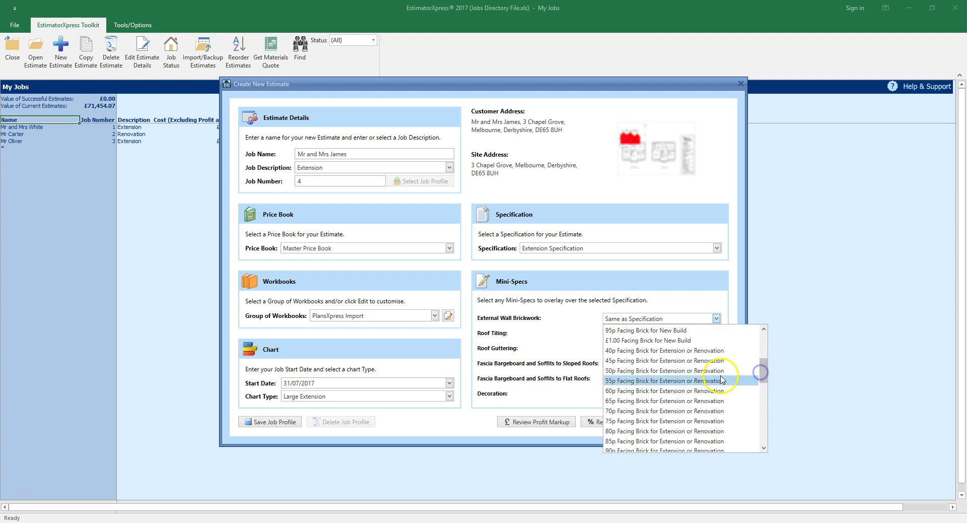
click(708, 410)
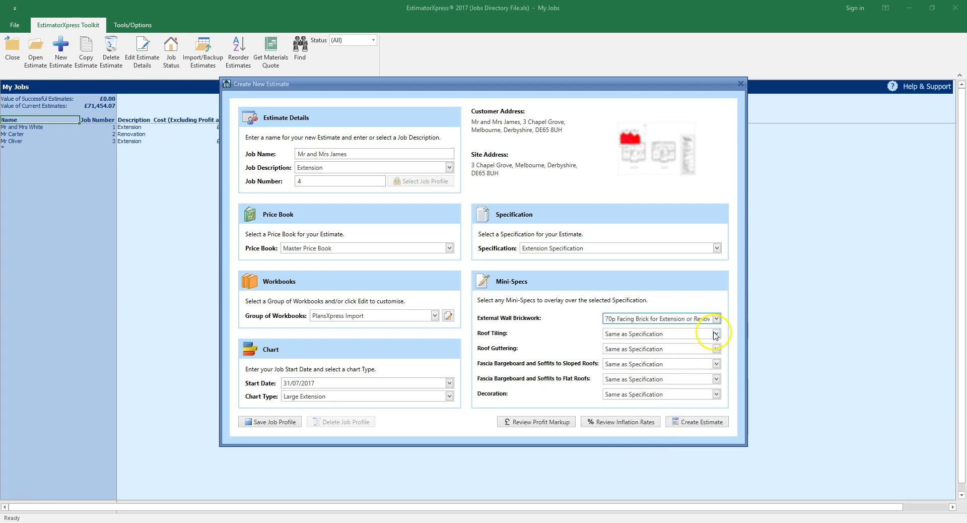
click(716, 333)
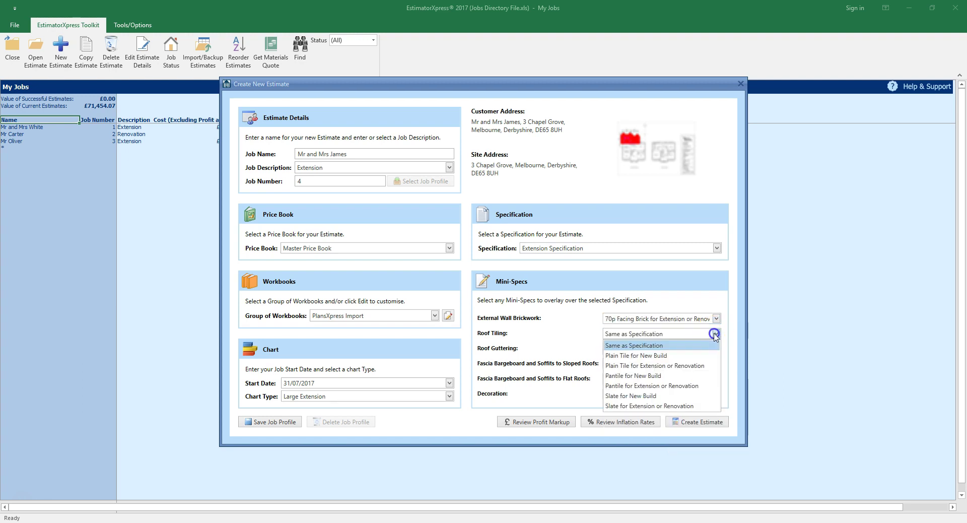
click(688, 386)
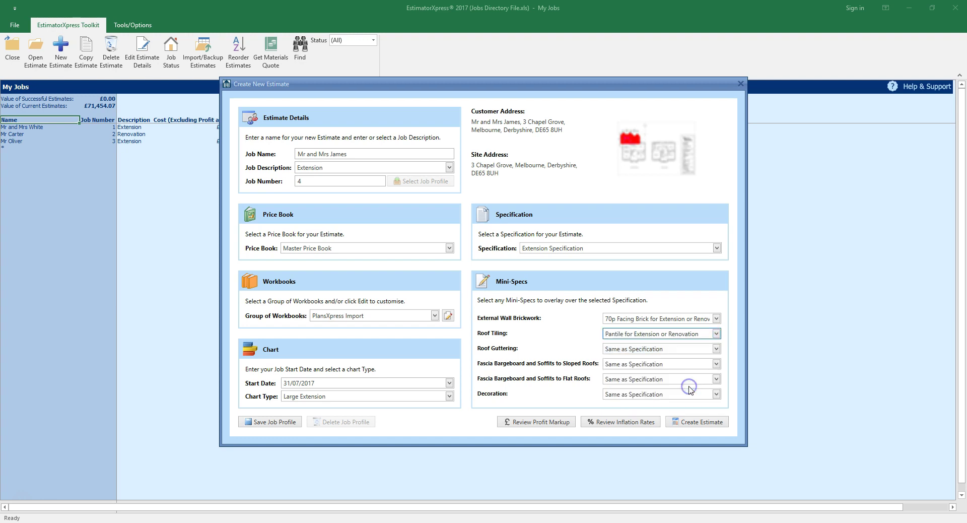
click(721, 379)
Review the profit markups for each resource type without changing them, and create the estimate
click(568, 424)
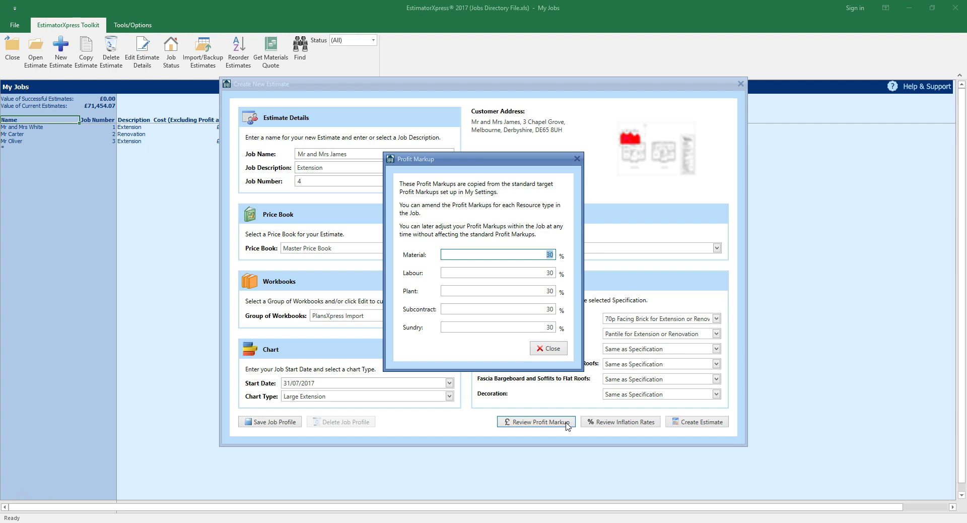
click(551, 348)
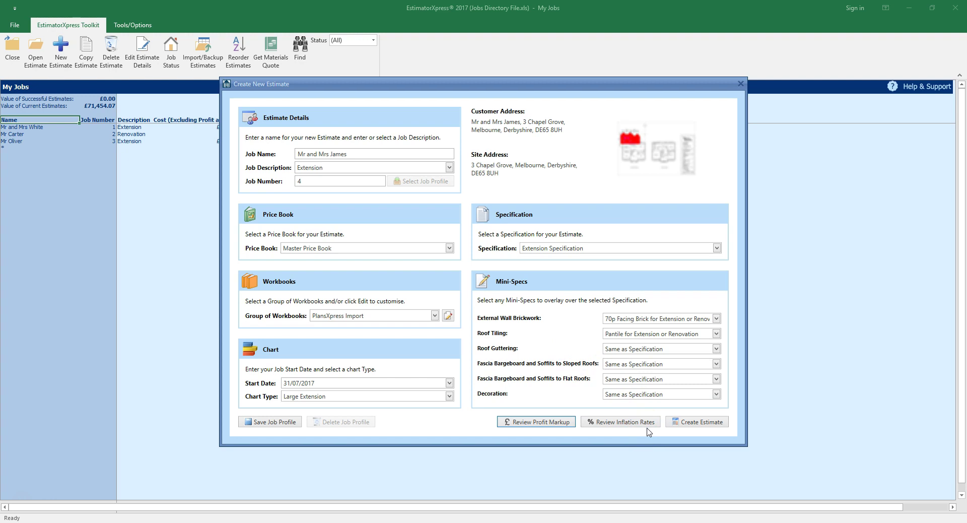
click(717, 425)
click(717, 425)
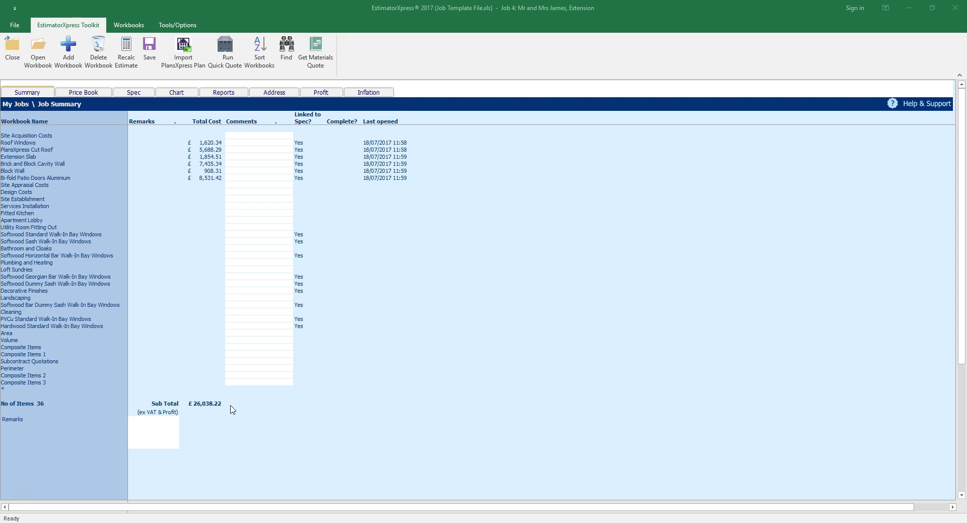
Set up a customer quote from the job's reports with key resources specified, customer friendly descriptions and the Extension letter text
click(217, 95)
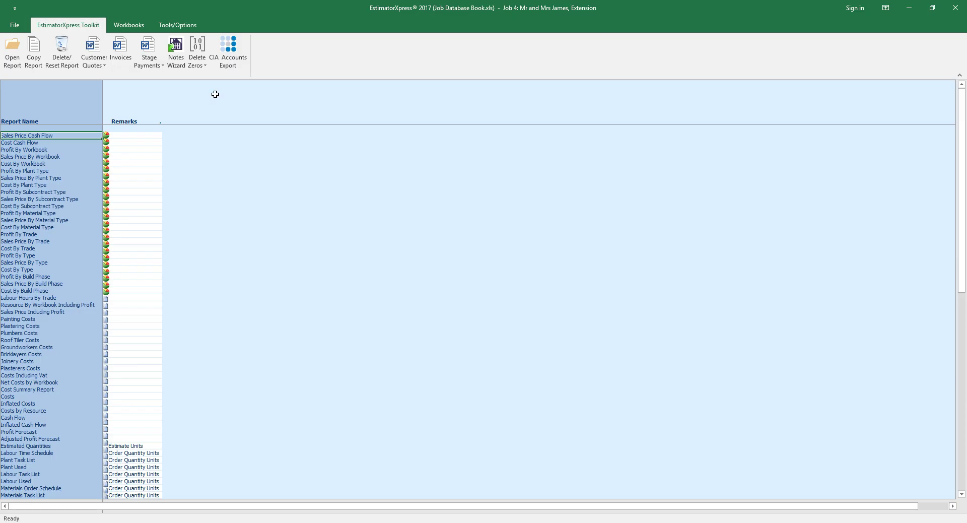
click(93, 54)
click(116, 82)
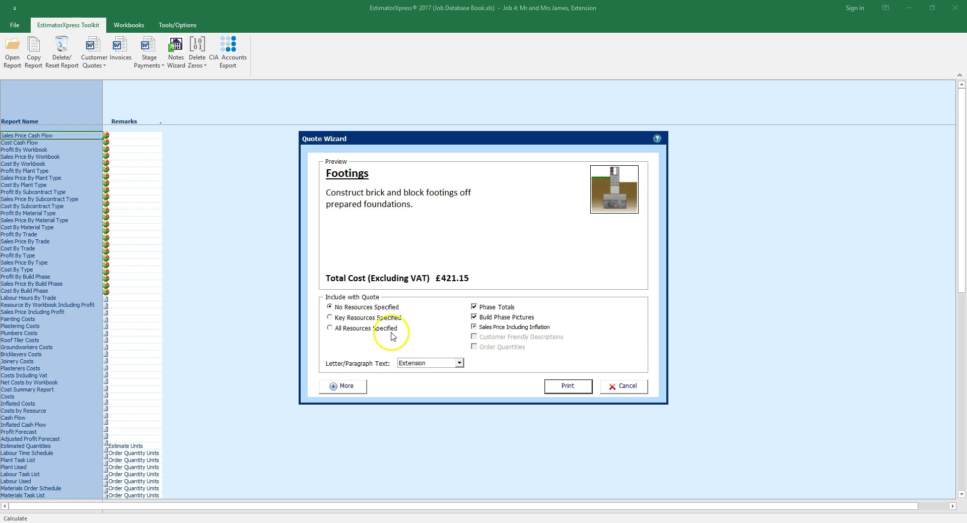
click(374, 319)
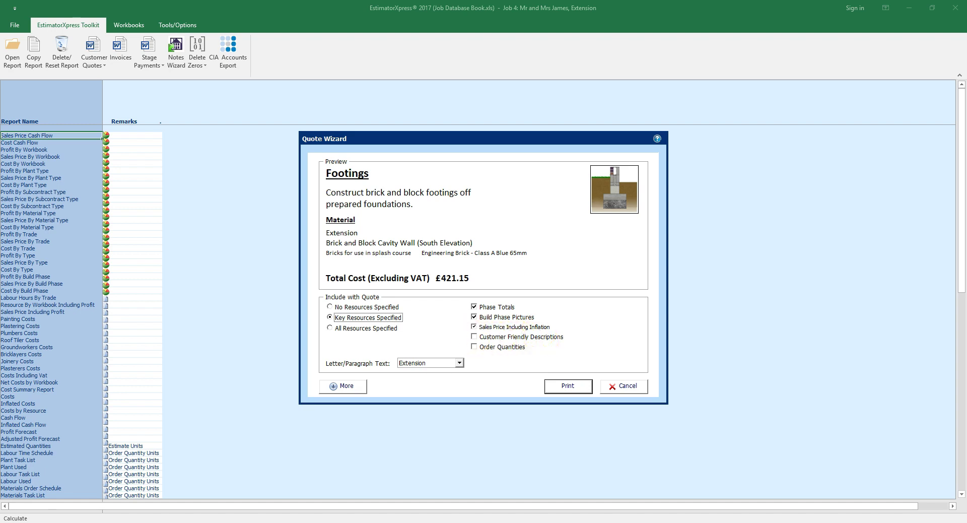
click(475, 336)
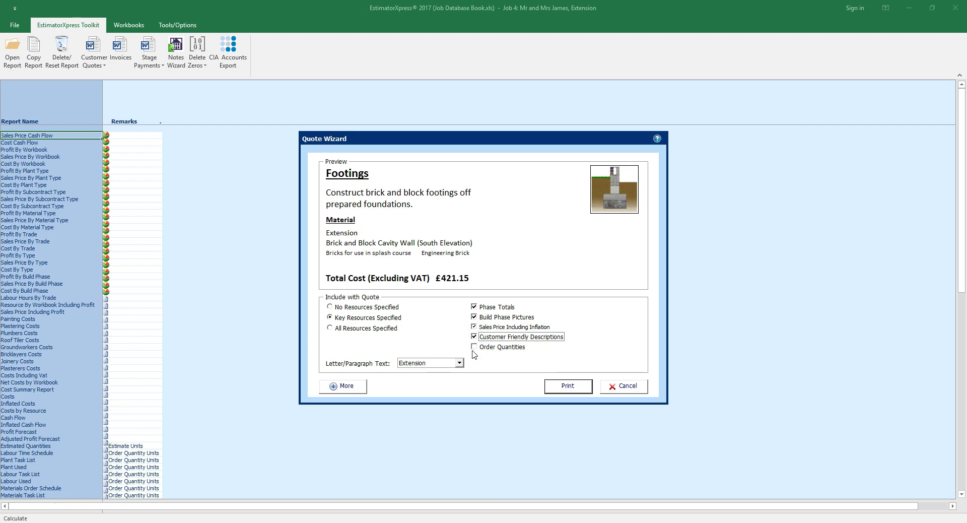
click(459, 362)
click(456, 372)
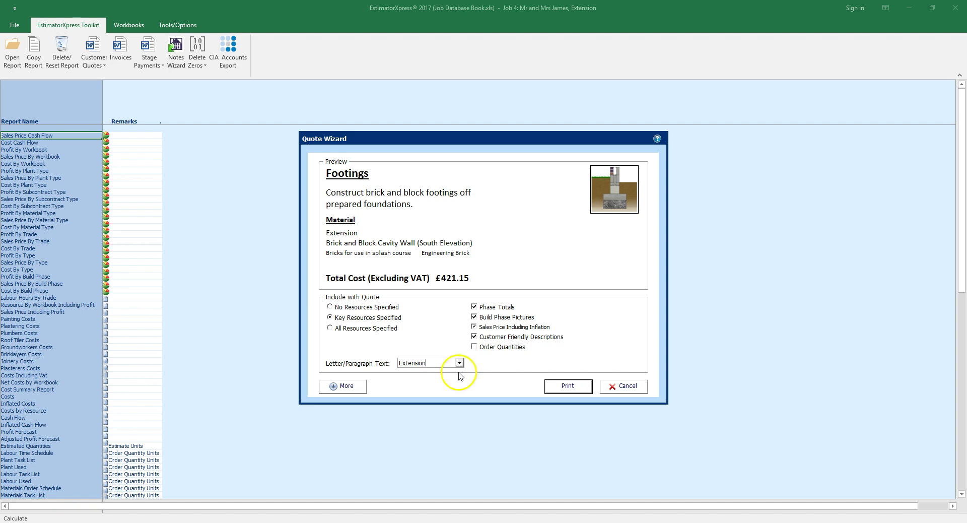
Print the quote with VAT charged at 20% over the price including profit, and look through the resulting document's build phases
click(584, 392)
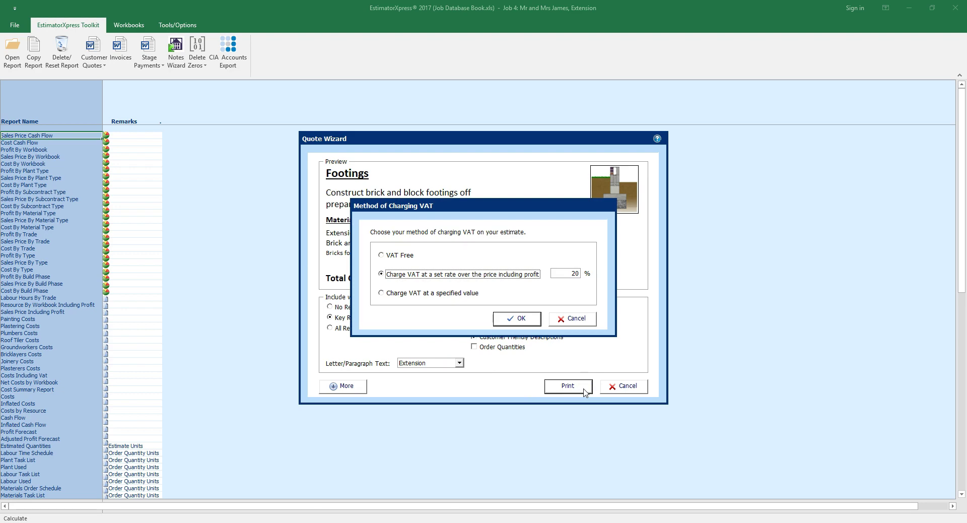
click(532, 324)
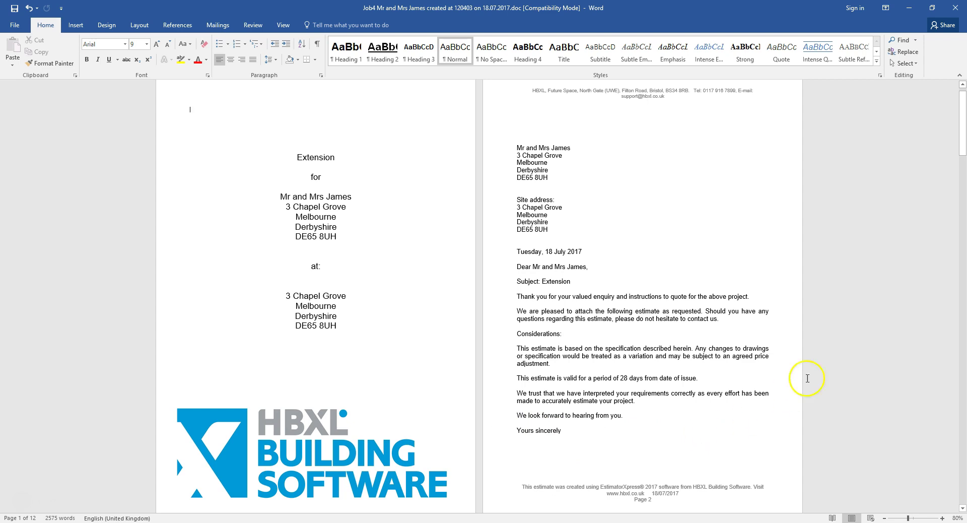
drag(958, 122, 953, 187)
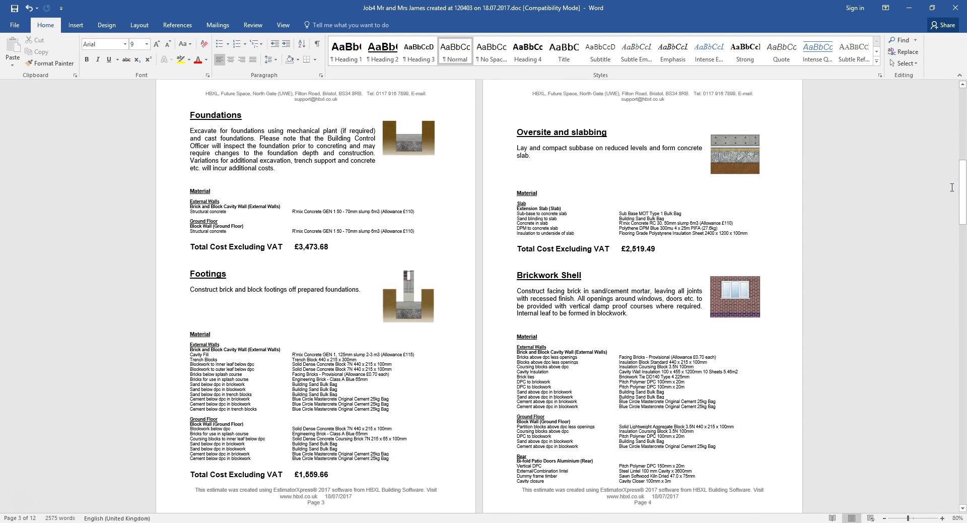